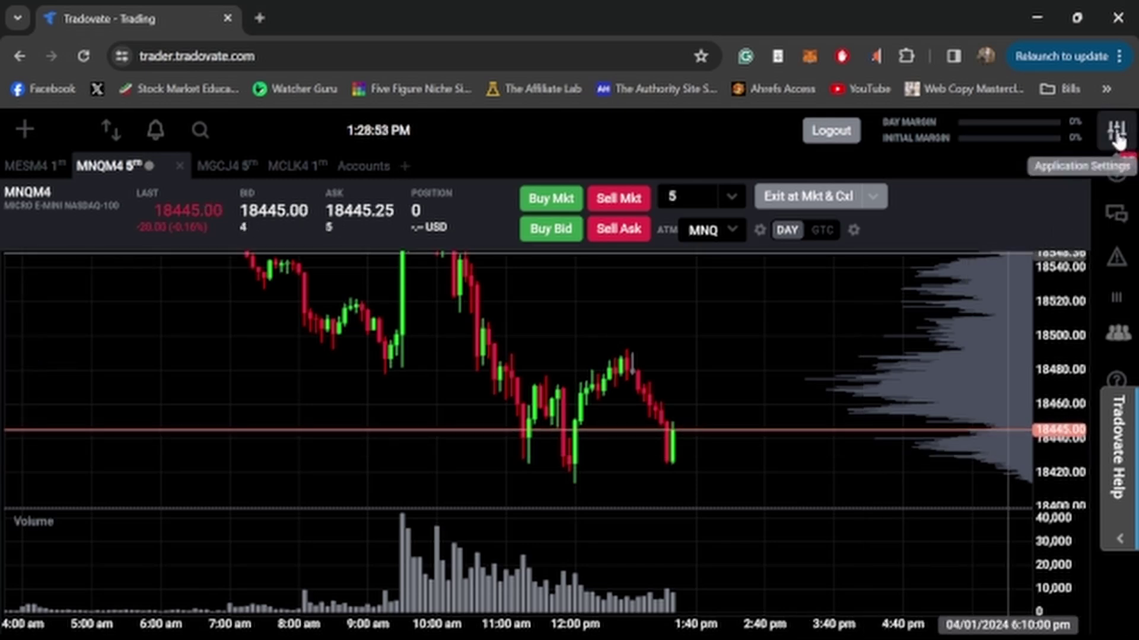
- Show the Add-Ons list in Tradovate's Application Settings, with the TradingView add-on activated
click(1117, 135)
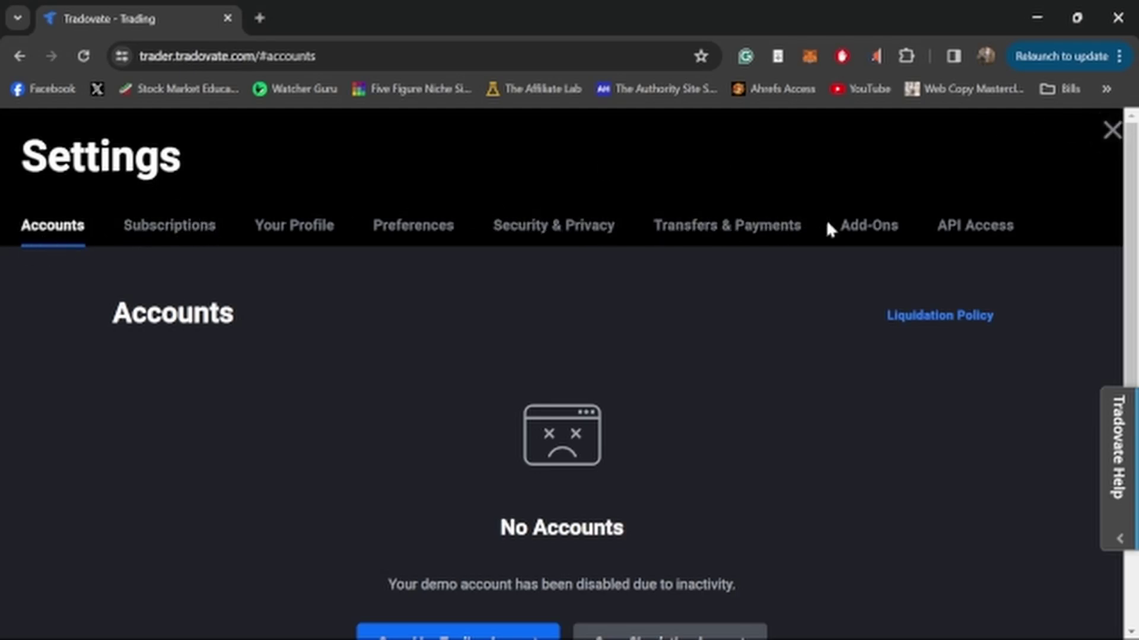
click(848, 230)
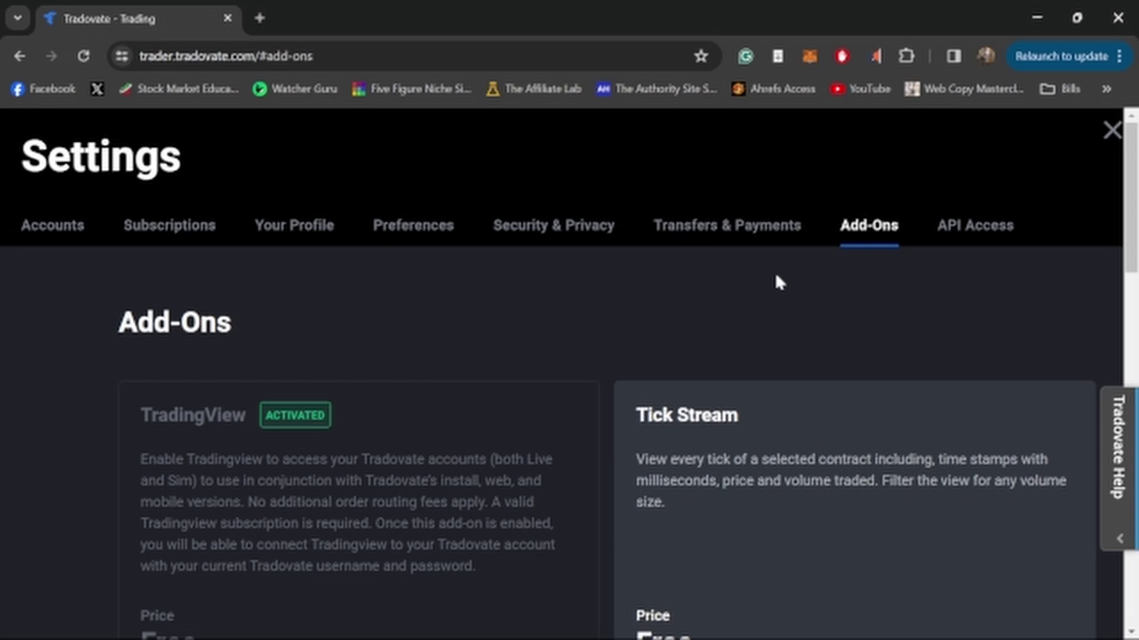
scroll(497, 273, down, 2)
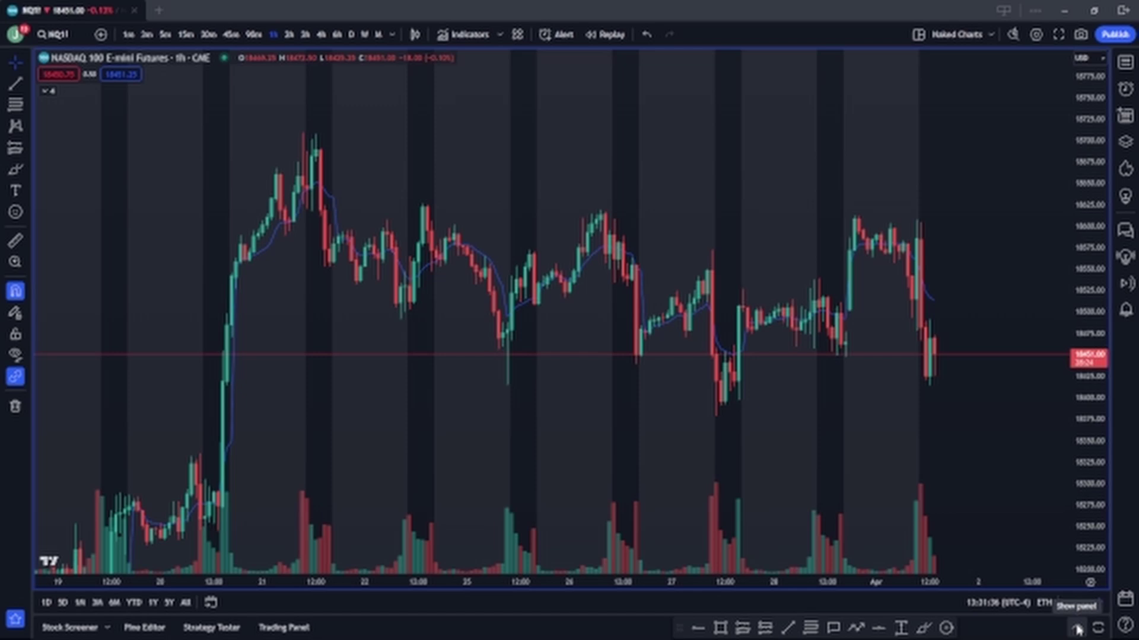
- Open TradingView's bottom trading panel showing the brokers available, including Tradovate
click(1076, 628)
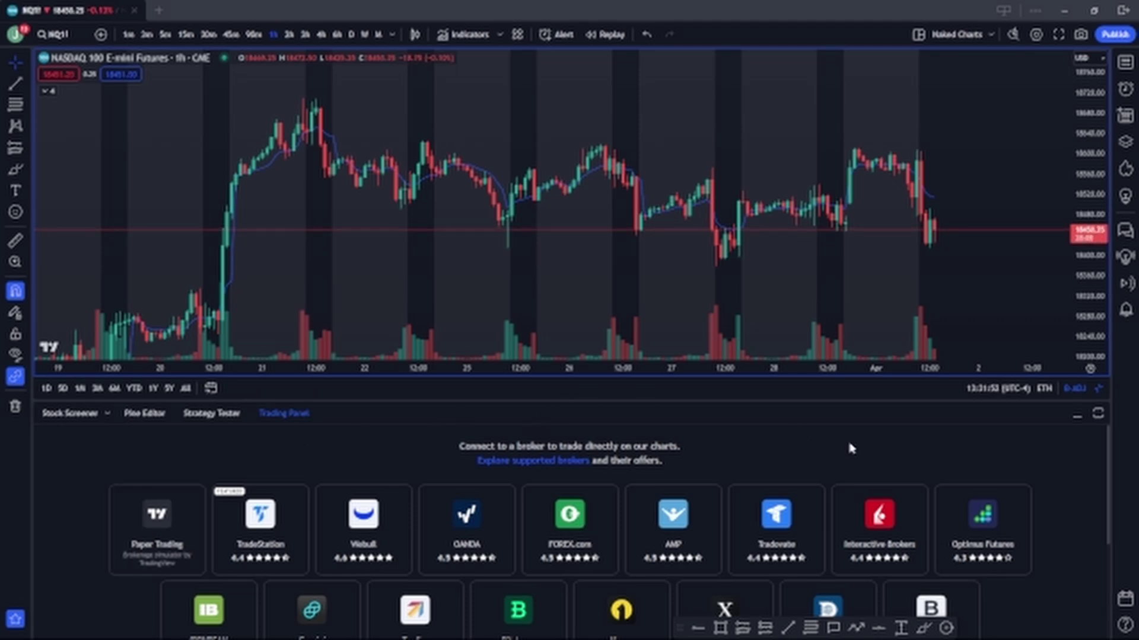
mouse_move(776, 526)
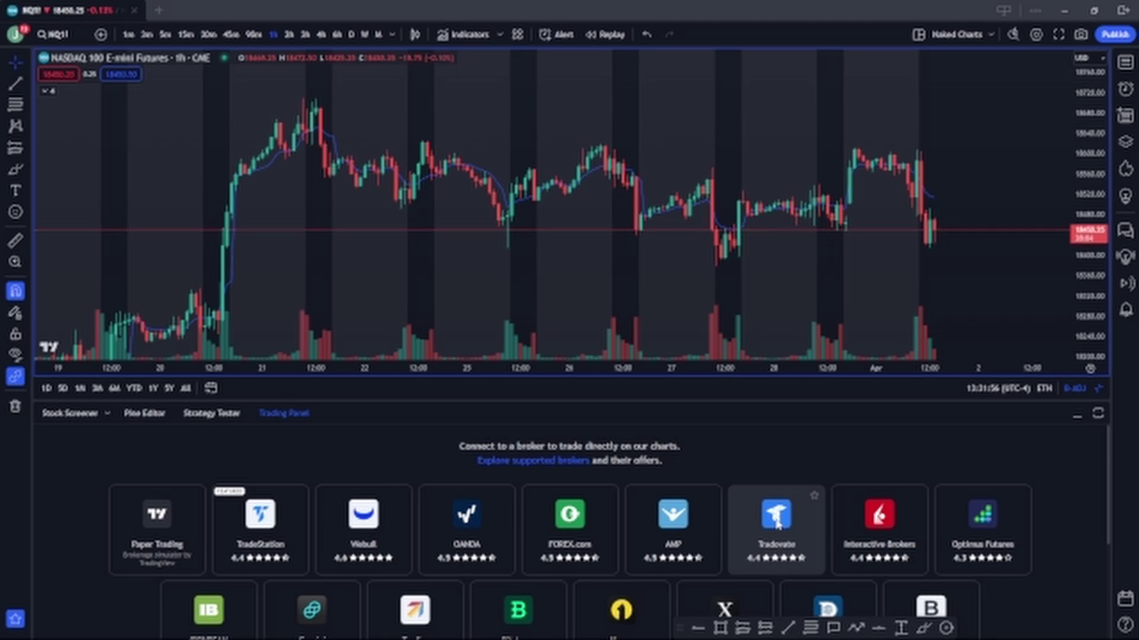
- Pick Tradovate as the broker and choose to log in with a demo account
click(777, 523)
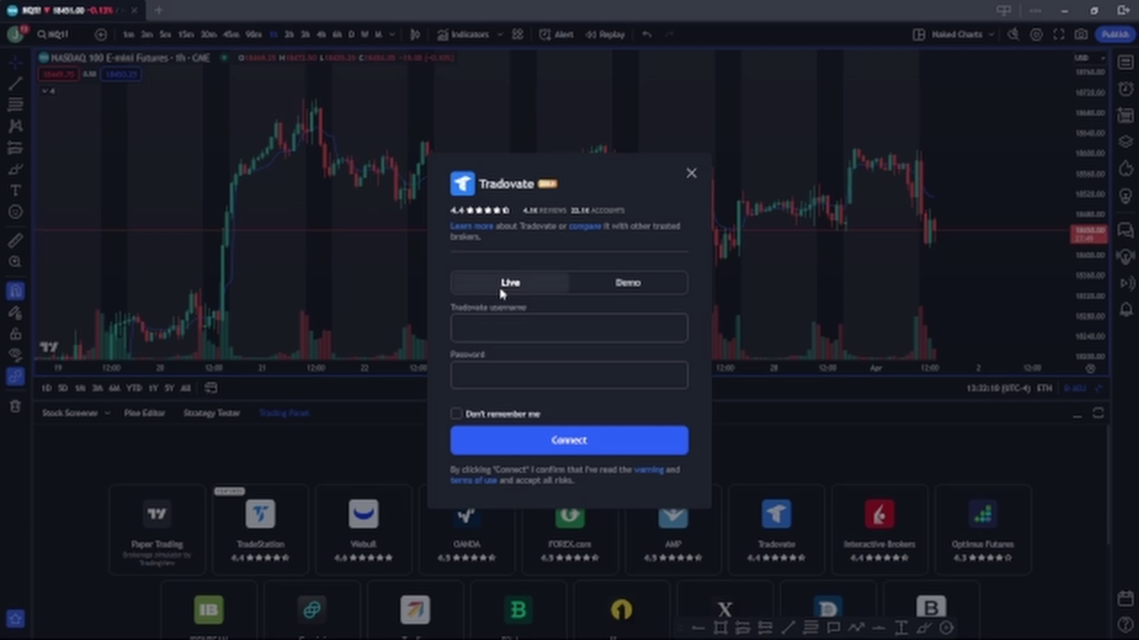
click(626, 283)
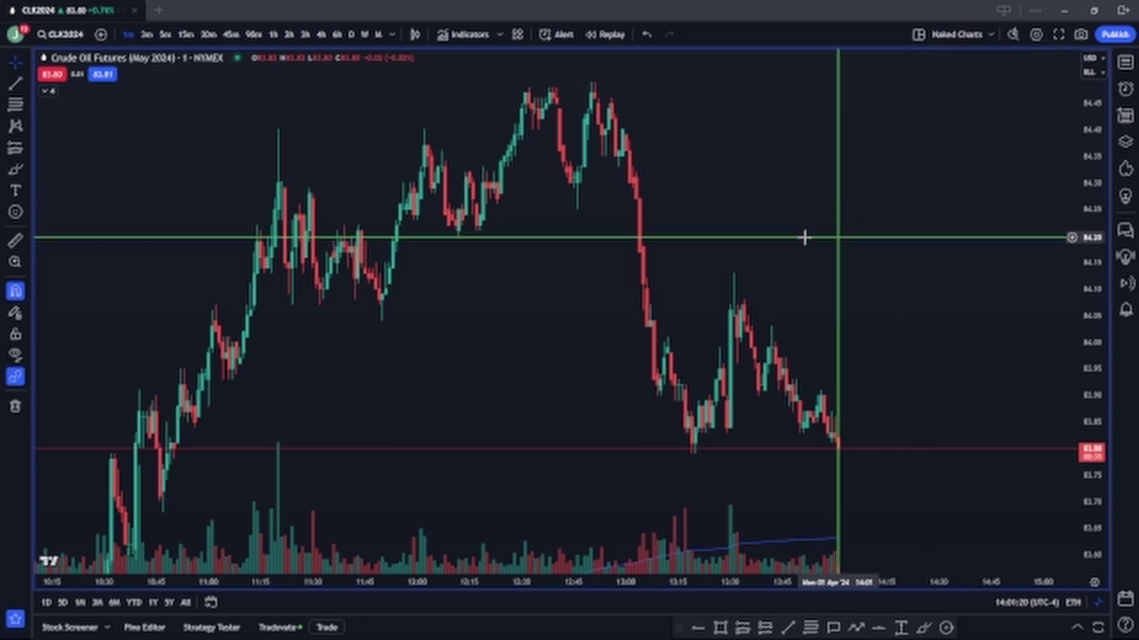
- Clear the symbol search and filter it to Tradovate-tradable futures
click(64, 34)
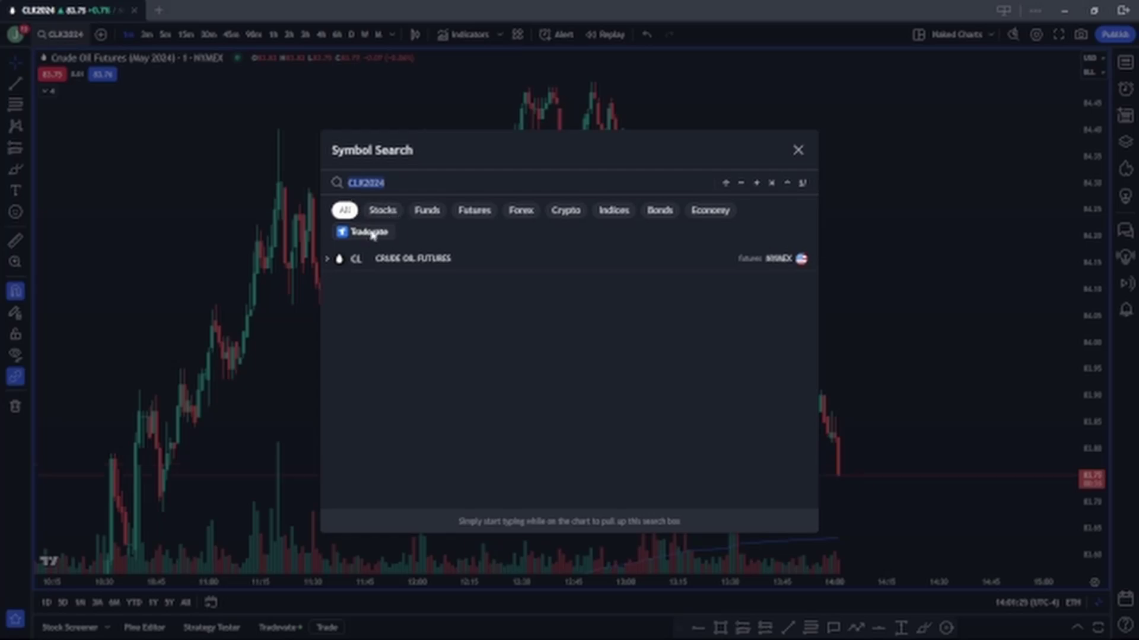
key(BackSpace)
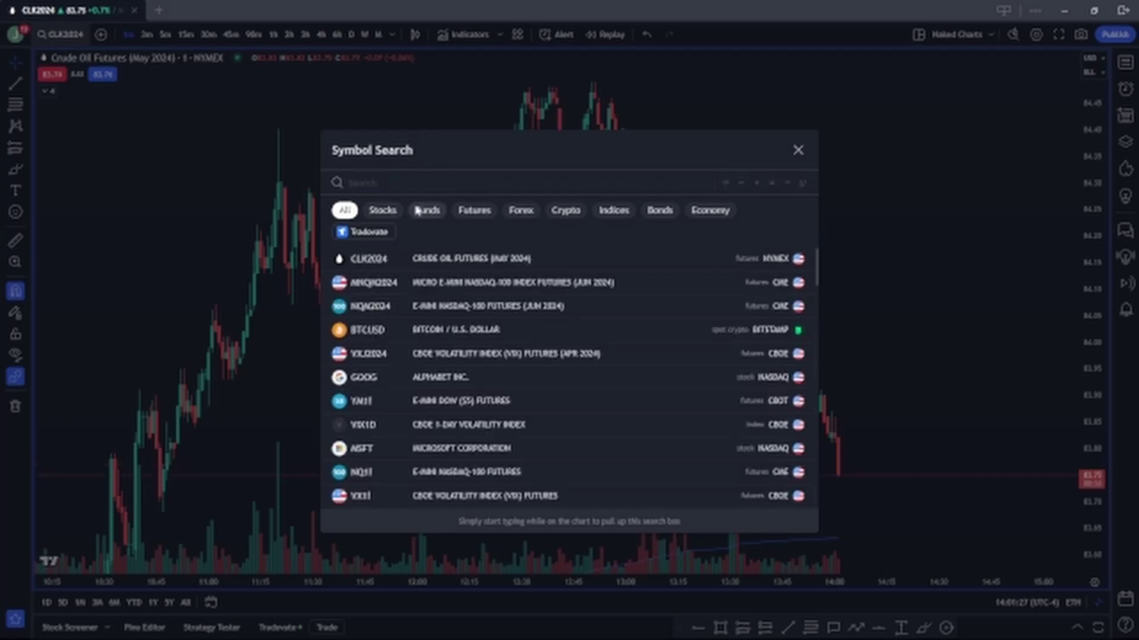
click(357, 234)
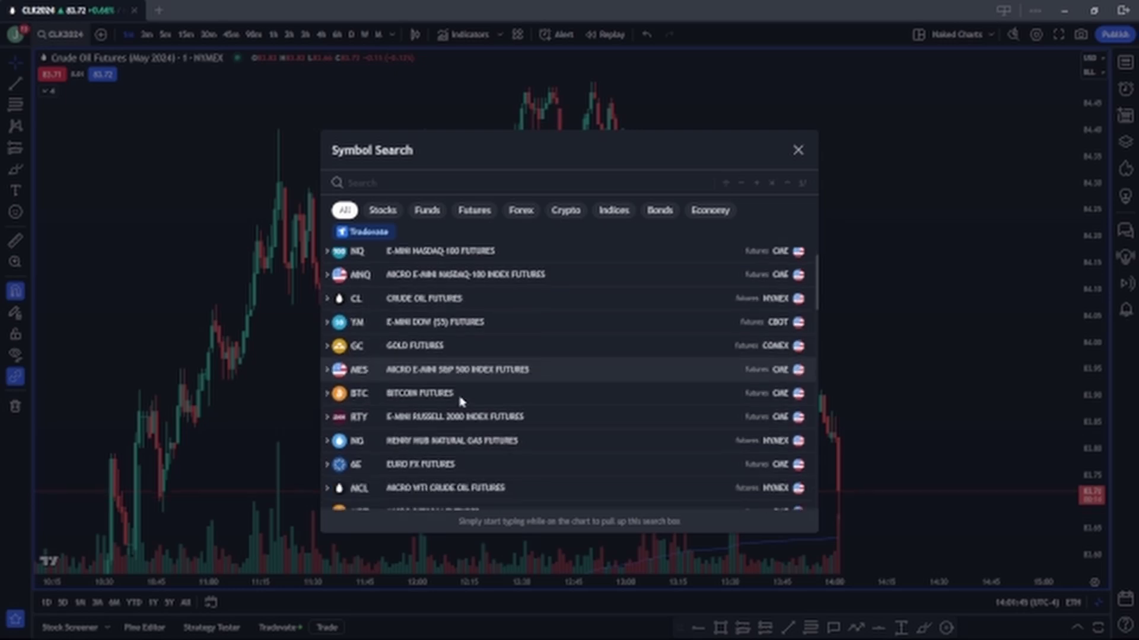
scroll(417, 412, down, 2)
scroll(410, 382, down, 3)
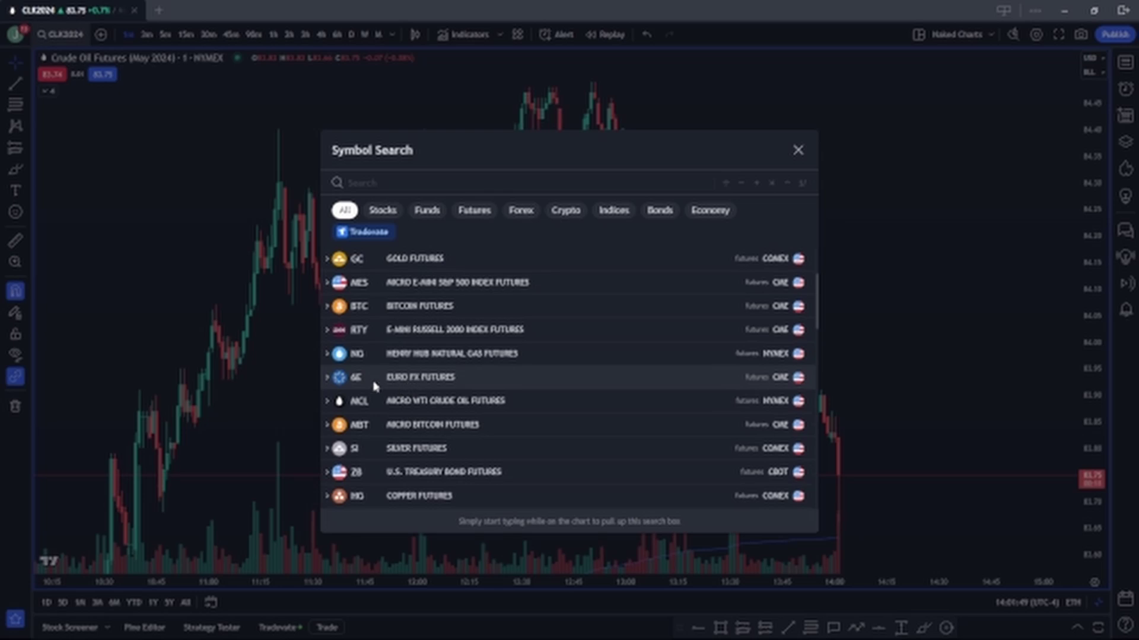
scroll(486, 377, down, 3)
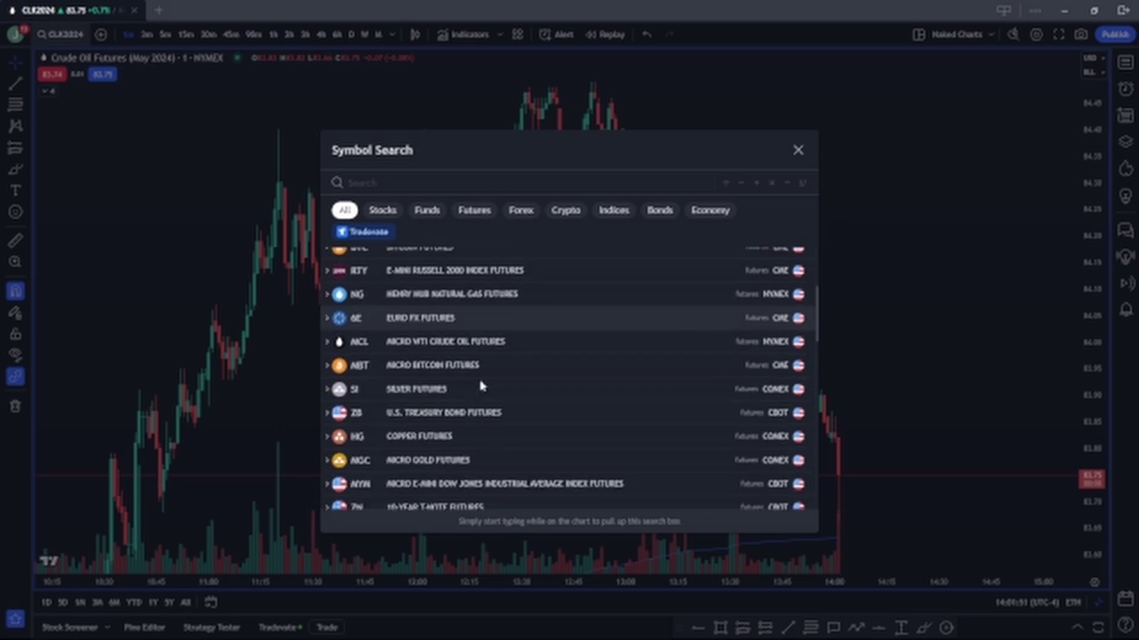
scroll(474, 377, down, 3)
scroll(473, 376, down, 3)
scroll(473, 387, down, 2)
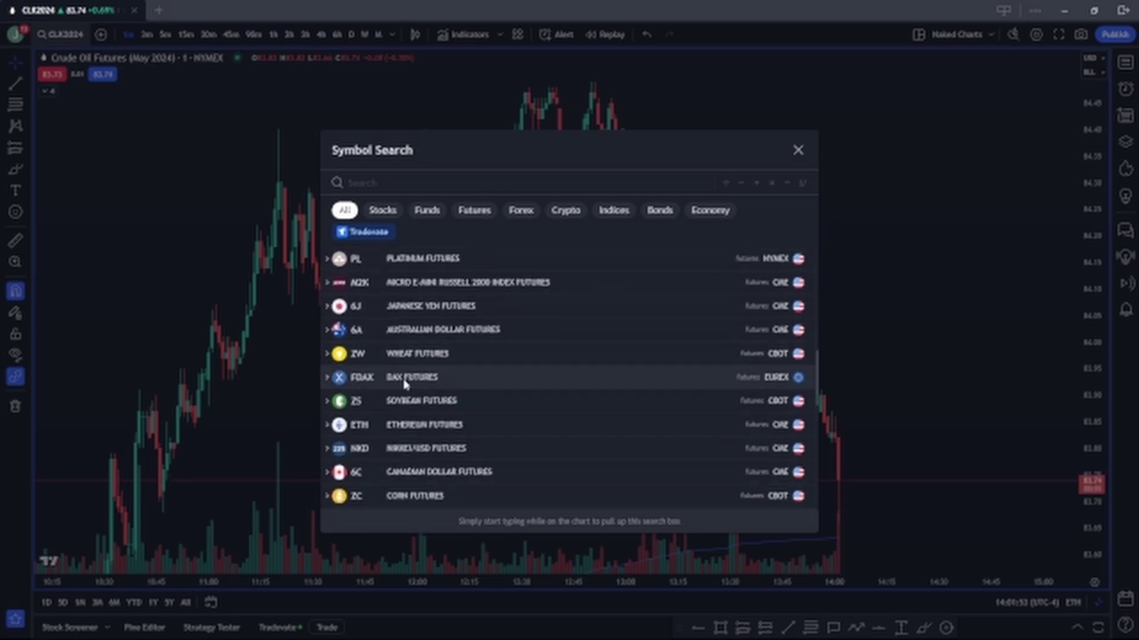
scroll(428, 390, down, 2)
scroll(427, 389, down, 3)
scroll(427, 392, down, 2)
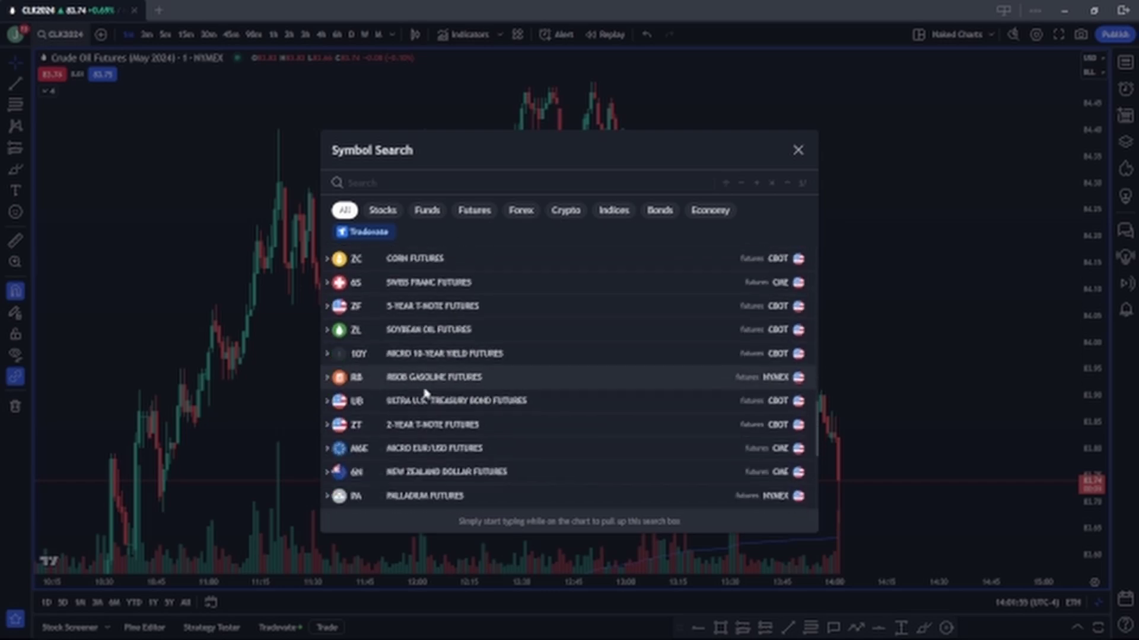
scroll(427, 391, down, 2)
scroll(486, 392, down, 3)
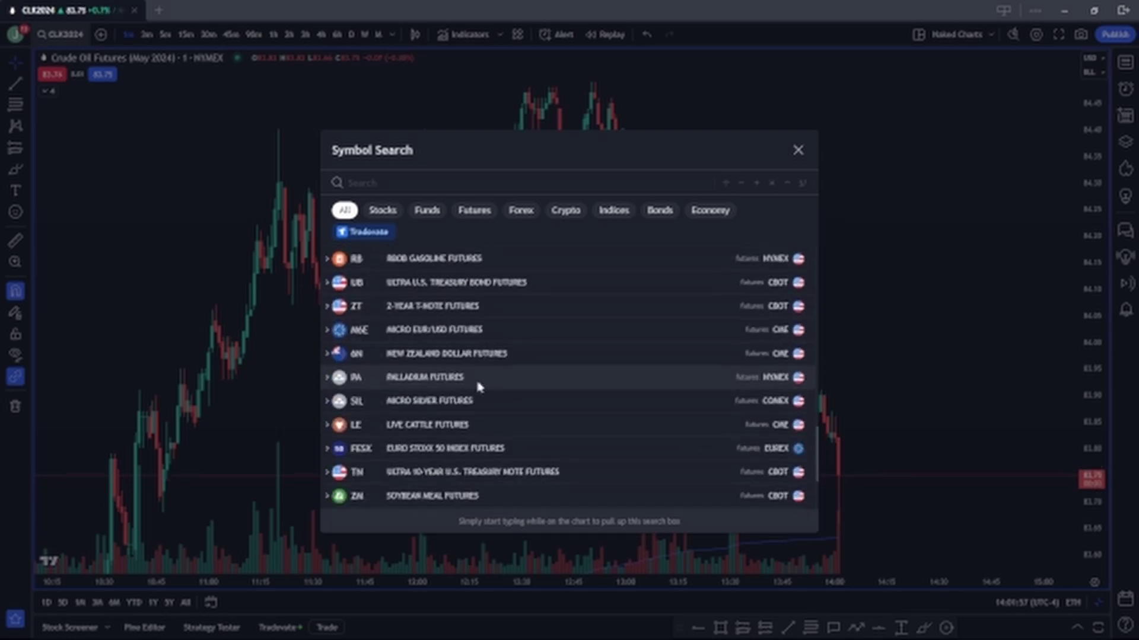
scroll(475, 387, down, 3)
scroll(470, 383, down, 1)
scroll(470, 383, down, 5)
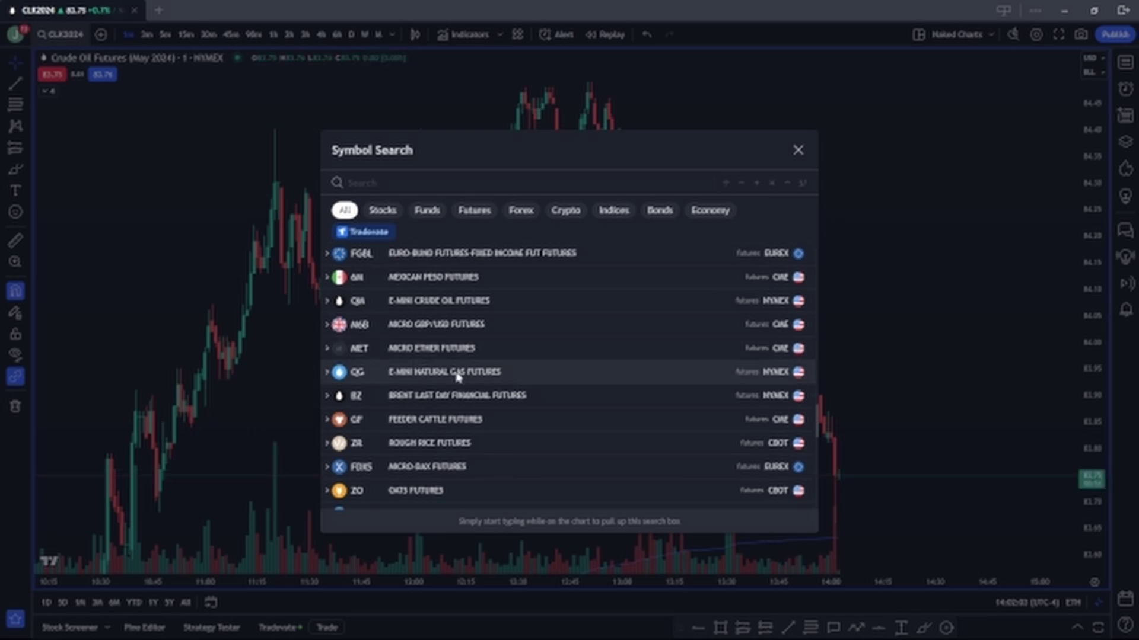
scroll(458, 377, down, 5)
scroll(458, 377, down, 5)
scroll(458, 376, down, 5)
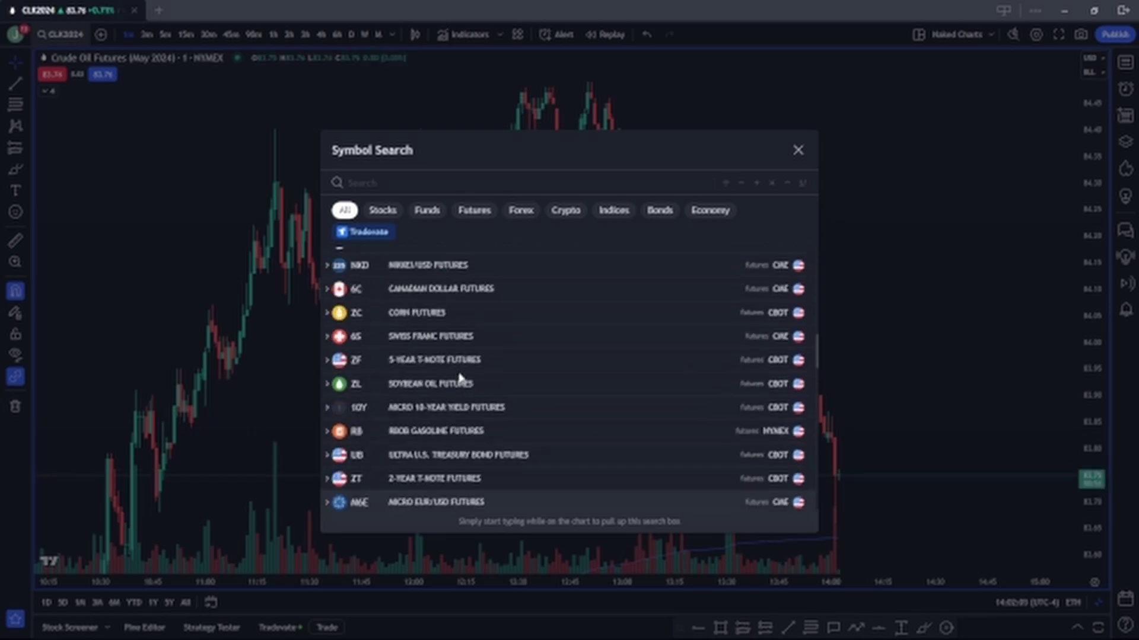
scroll(458, 376, down, 5)
scroll(458, 376, up, 4)
scroll(459, 376, up, 4)
scroll(459, 376, up, 3)
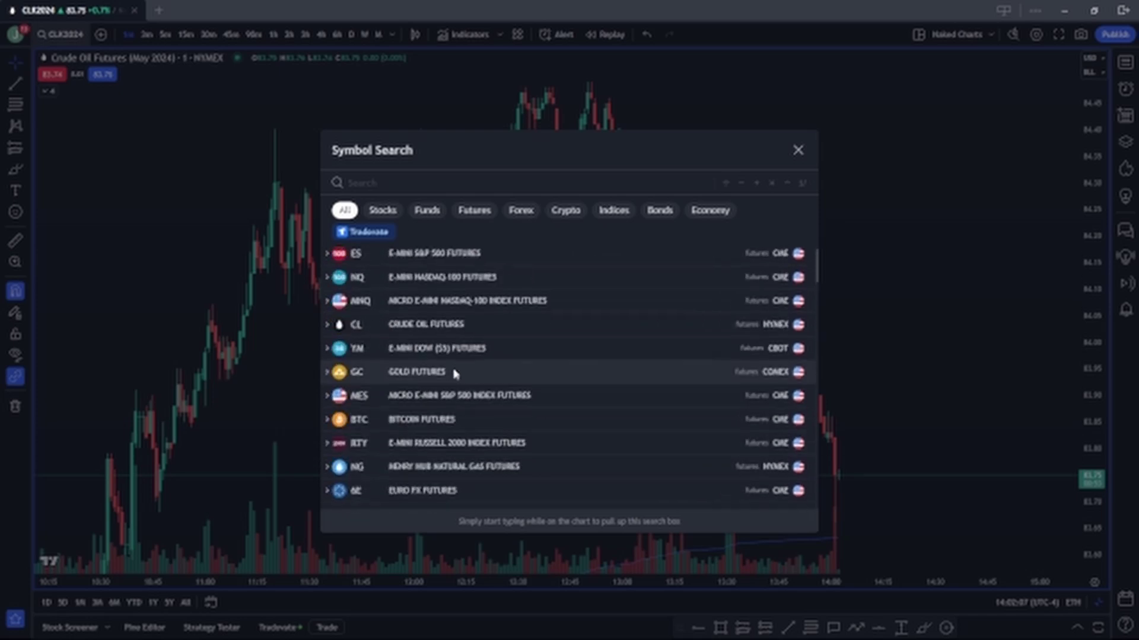
- Expand the MES contract months and load MESM2024 onto the chart
click(326, 396)
scroll(330, 400, down, 2)
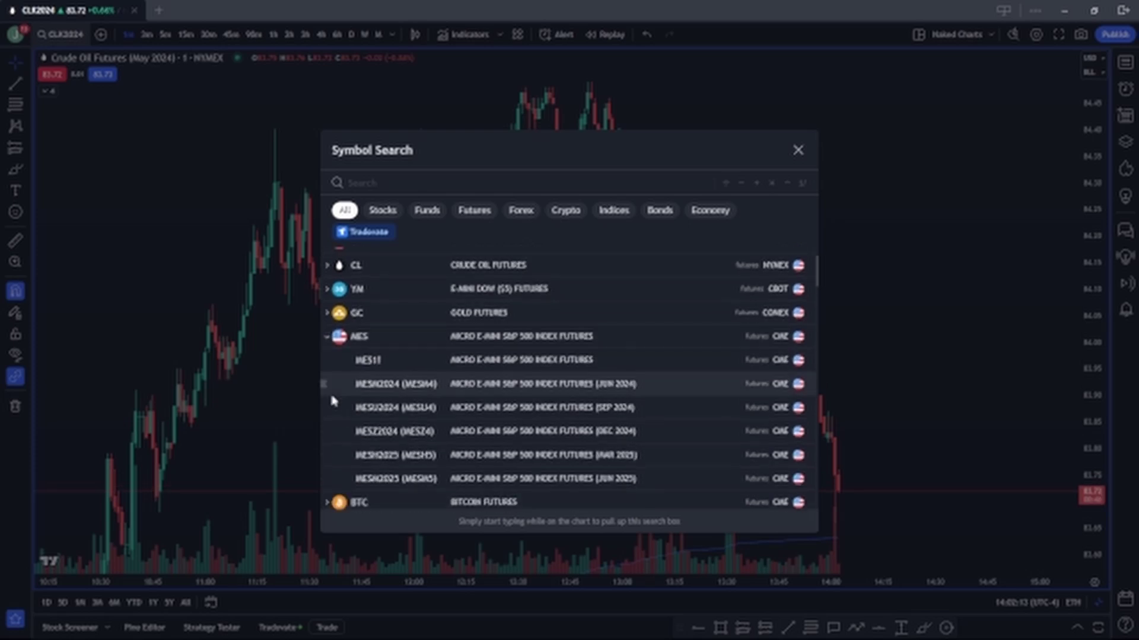
click(405, 389)
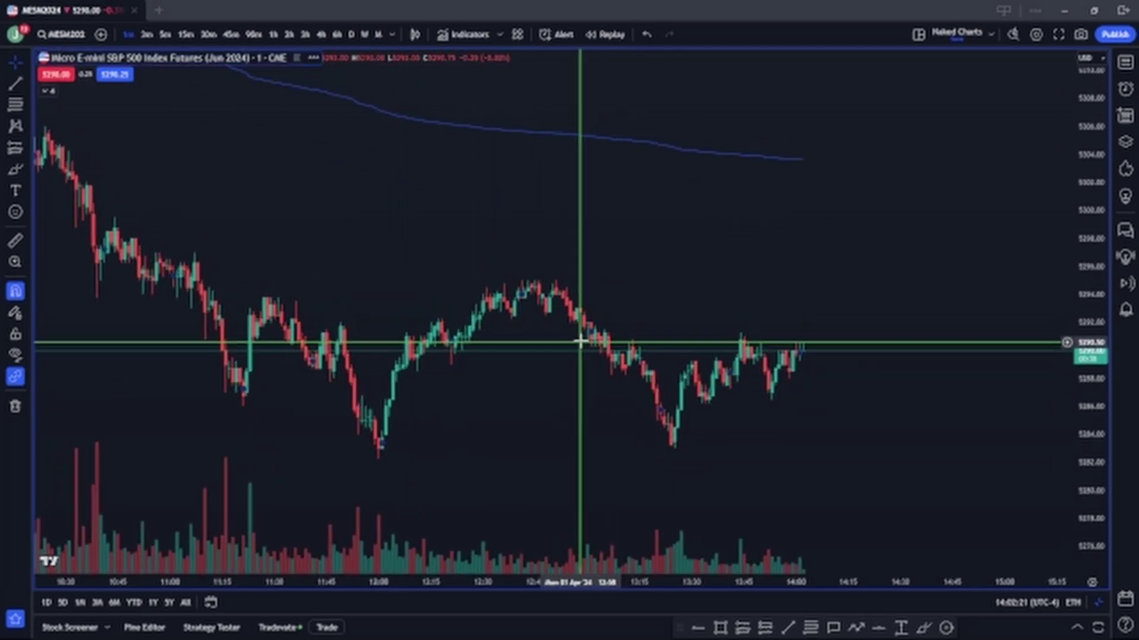
scroll(581, 342, up, 2)
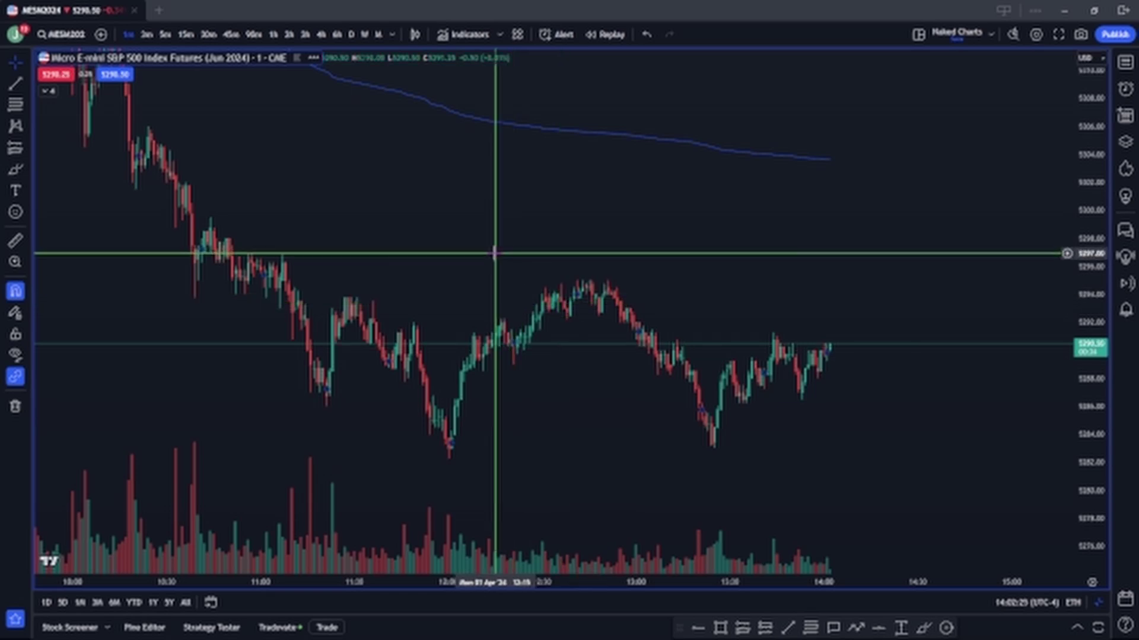
- Clear the symbol search, expand the MNQ contract months and load MNQM2024
click(64, 34)
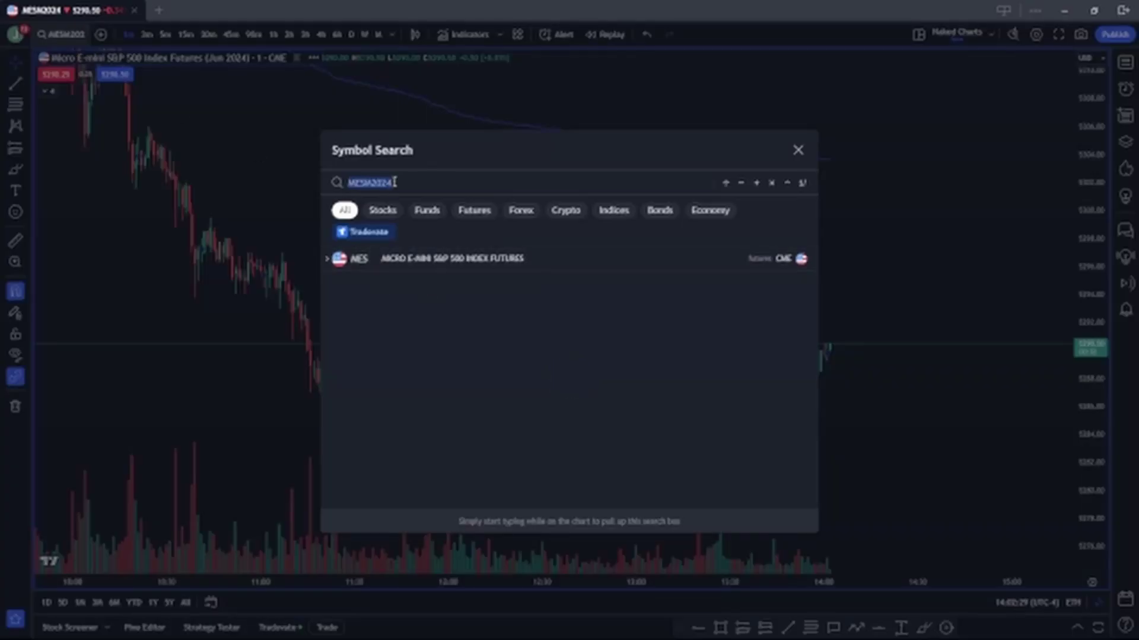
key(BackSpace)
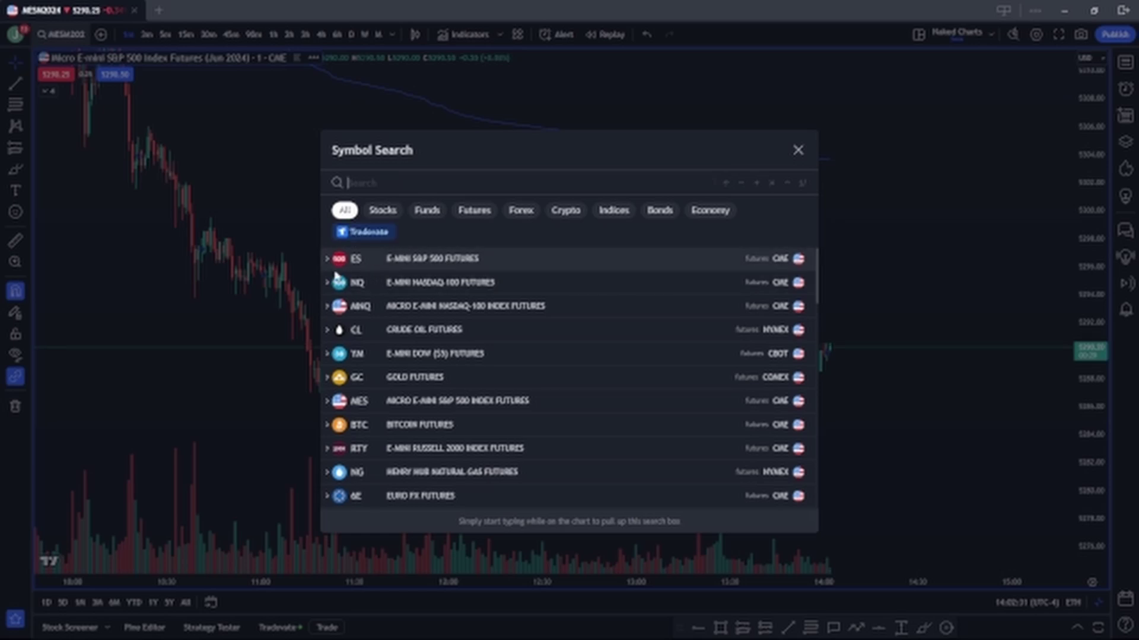
click(328, 306)
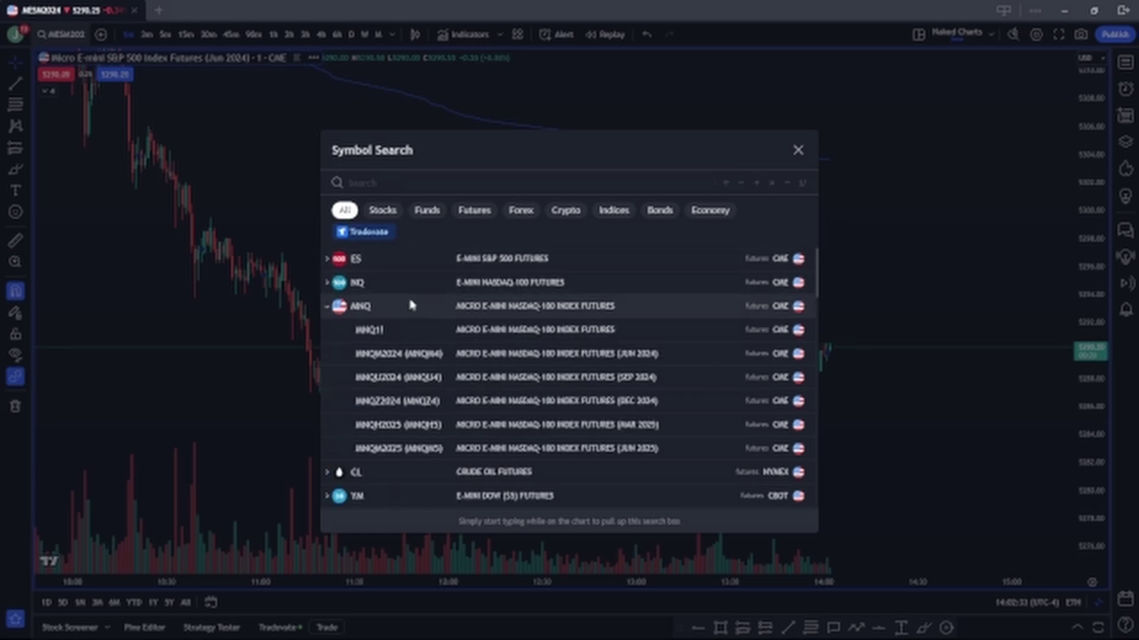
click(399, 354)
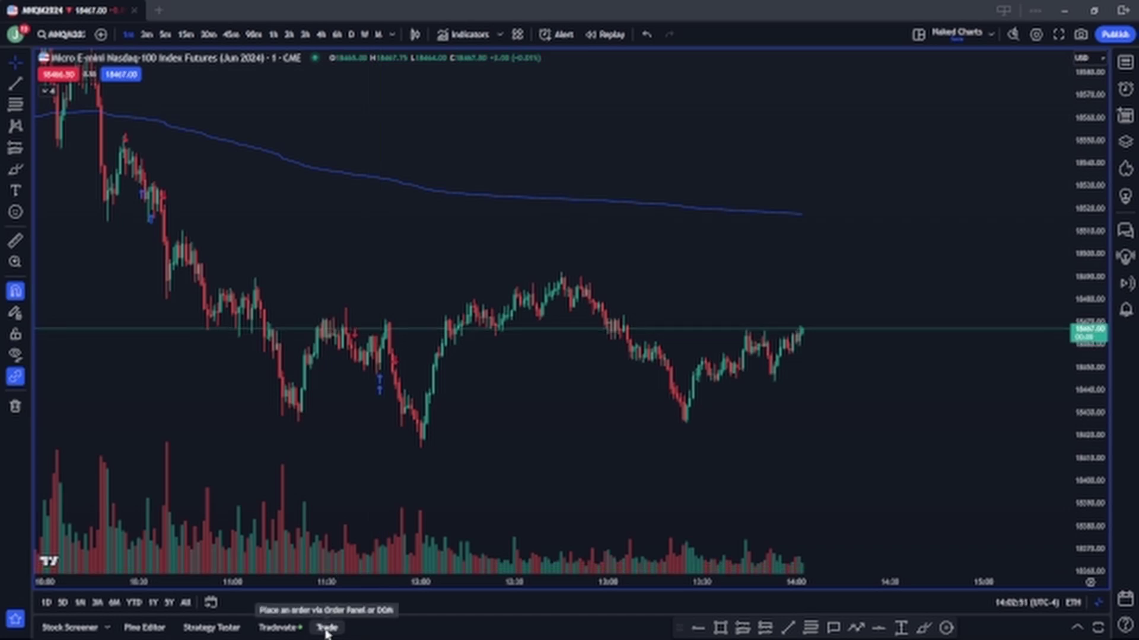
- Open the MNQM2024 order ticket, try Market, Stop and Stop Limit, and preview the DOM ladder
click(326, 628)
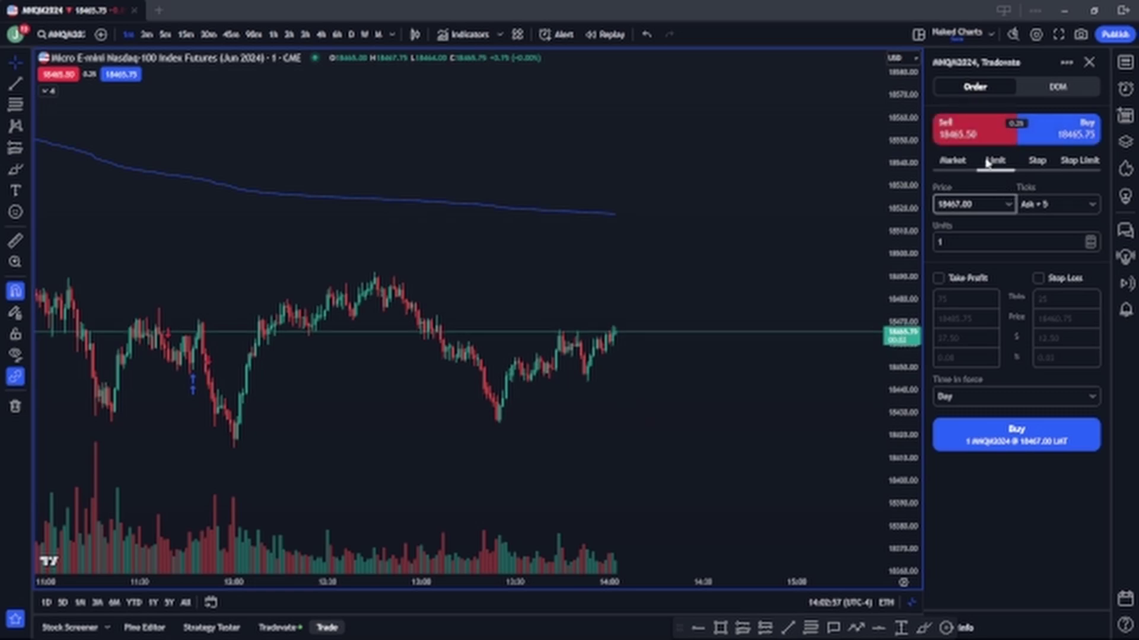
click(952, 161)
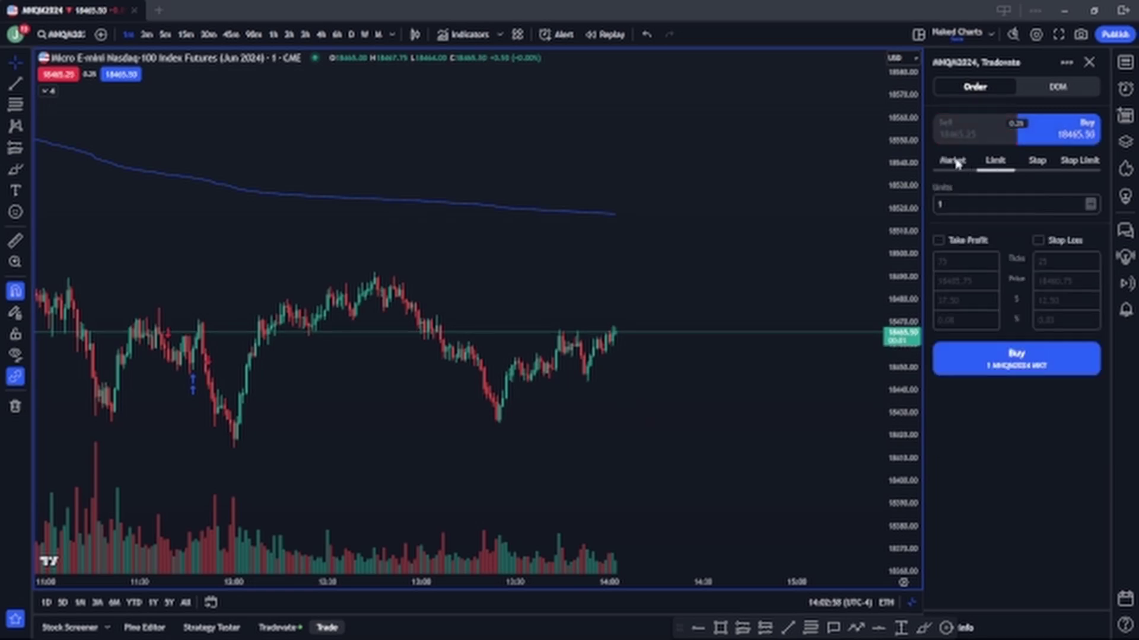
click(1037, 161)
click(1078, 162)
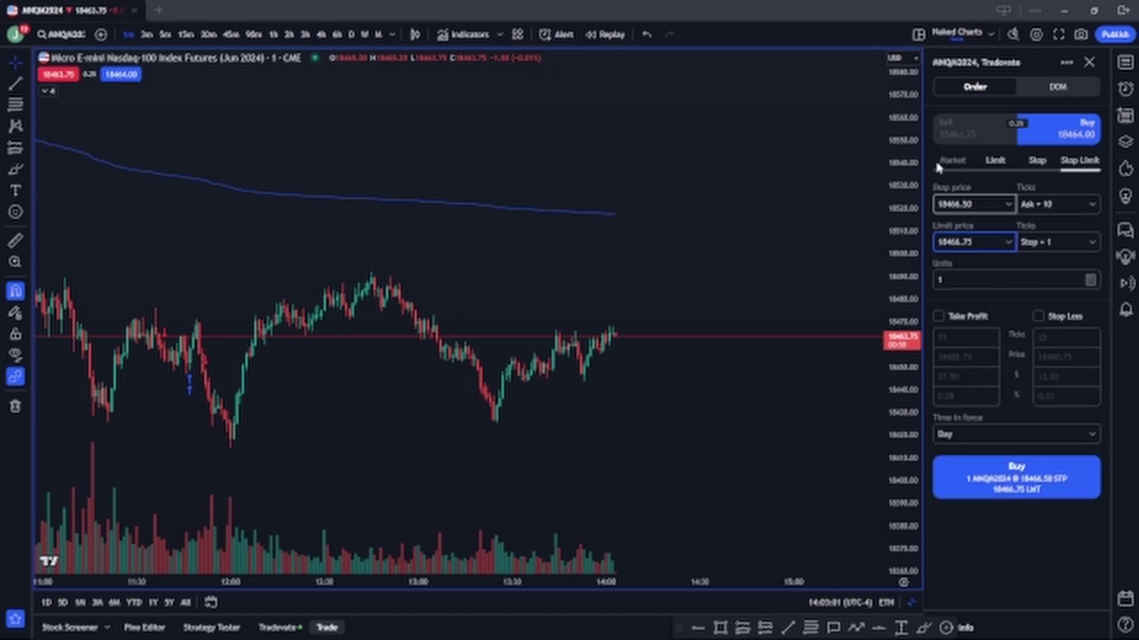
click(952, 160)
click(1056, 86)
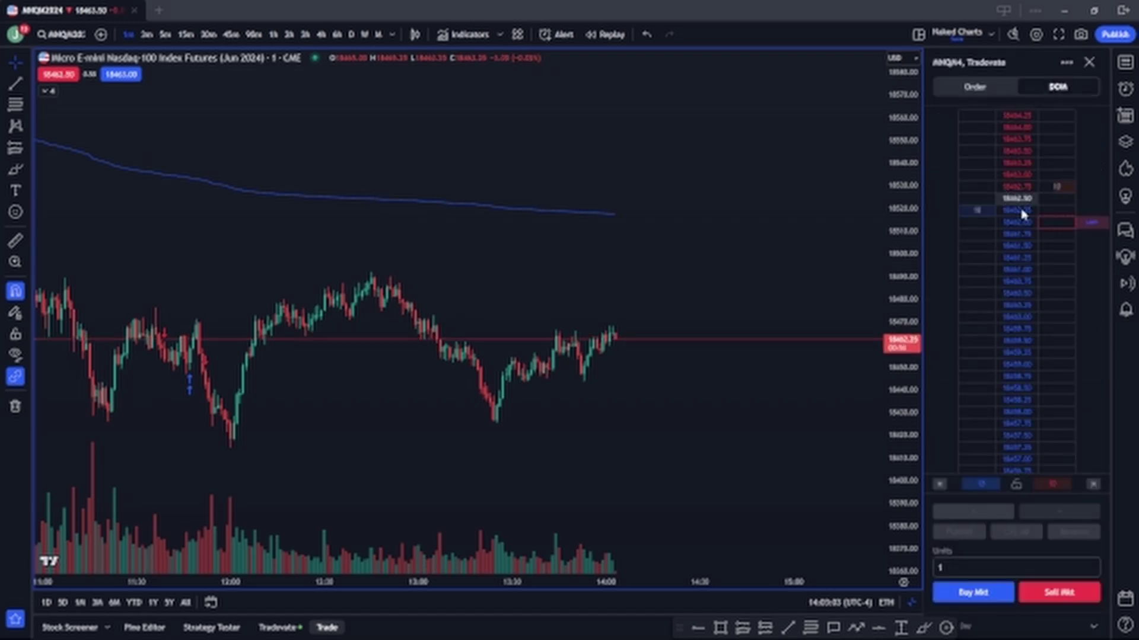
click(986, 89)
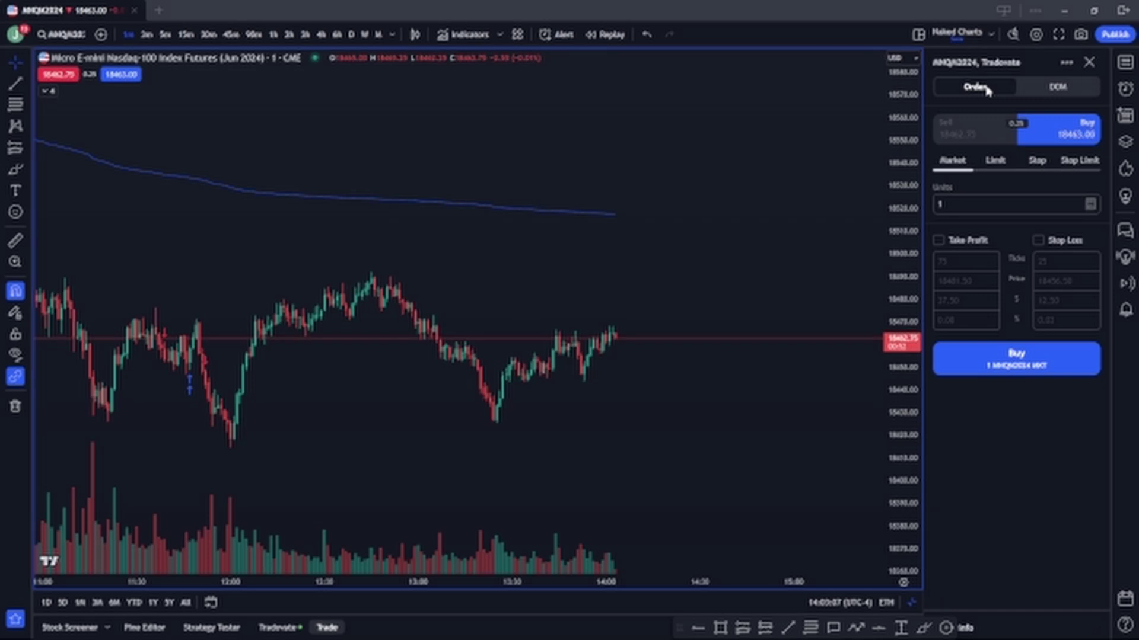